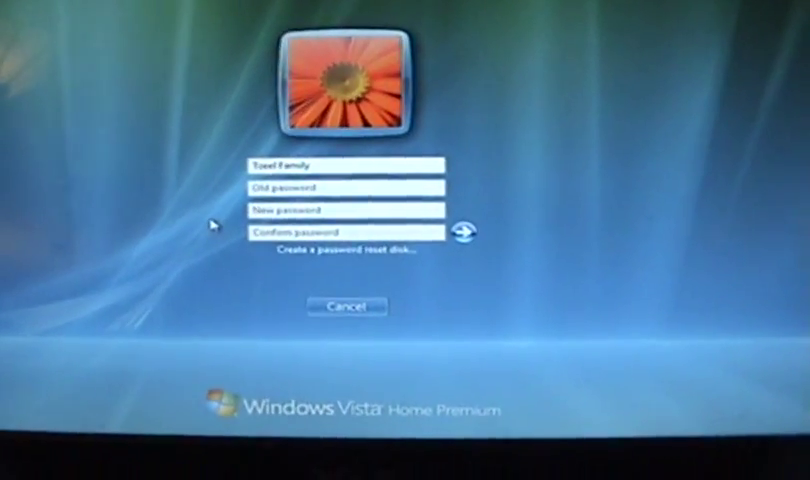
text(•)
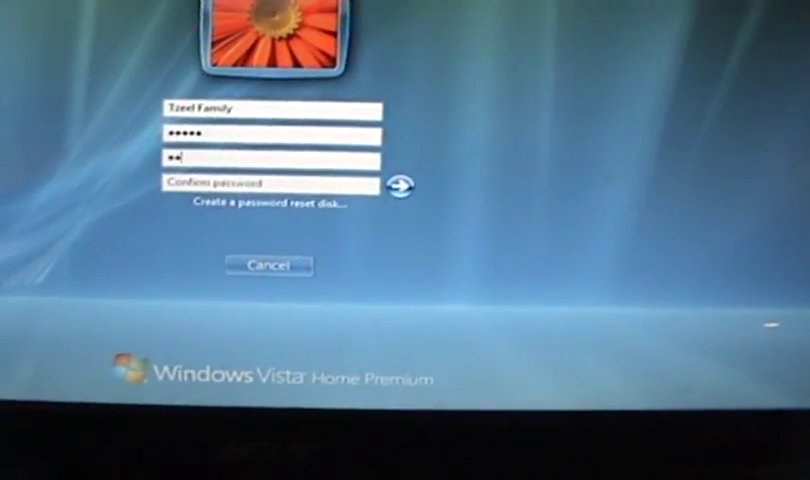
text(••)
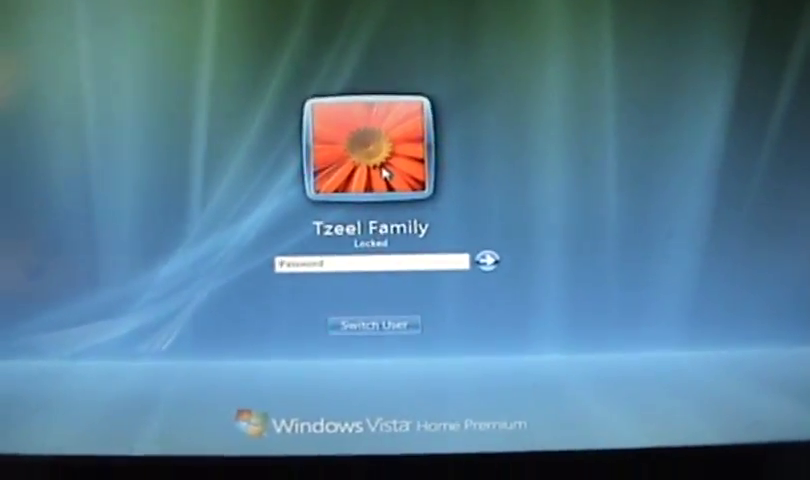
text(••)
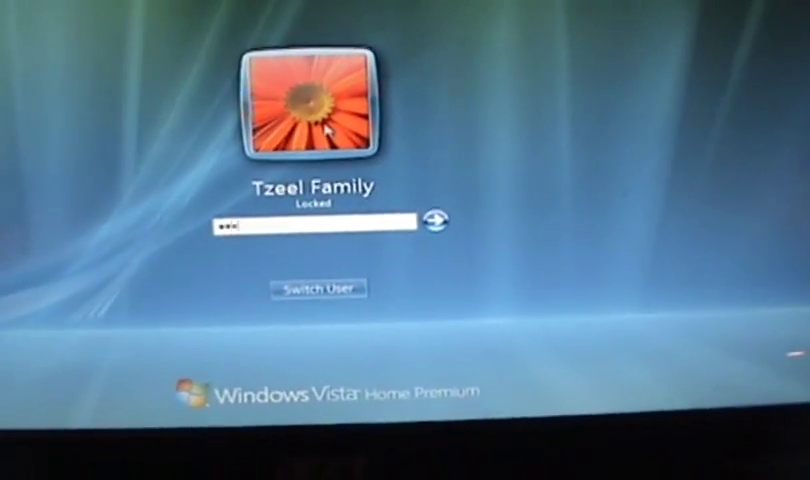